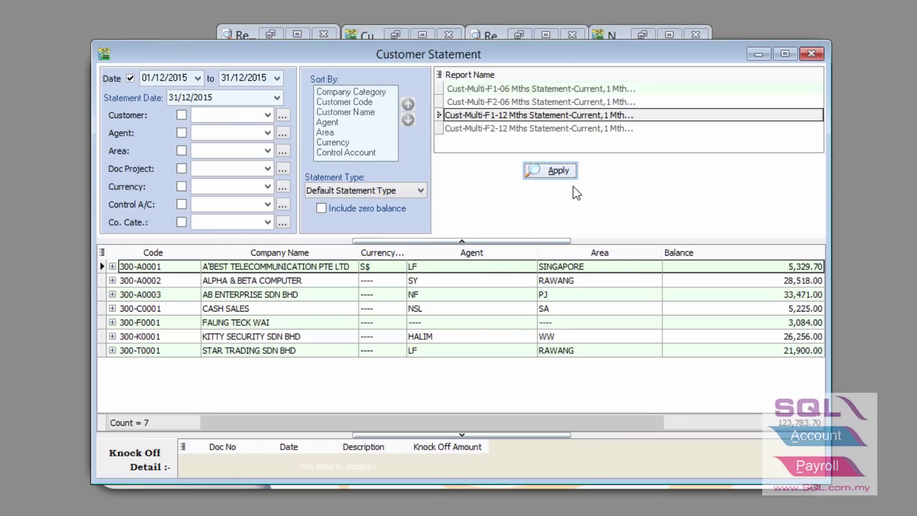
- Minimize the December 2015 Customer Statement window to show the Customer Reports page
left_click(759, 55)
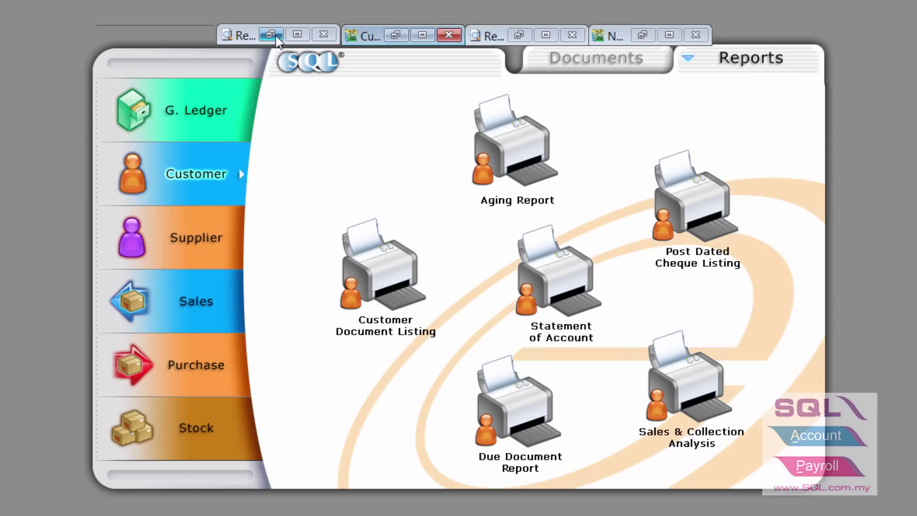
- Scroll through the Statement of Account preview, then minimize it and restore the customer window
left_click(282, 36)
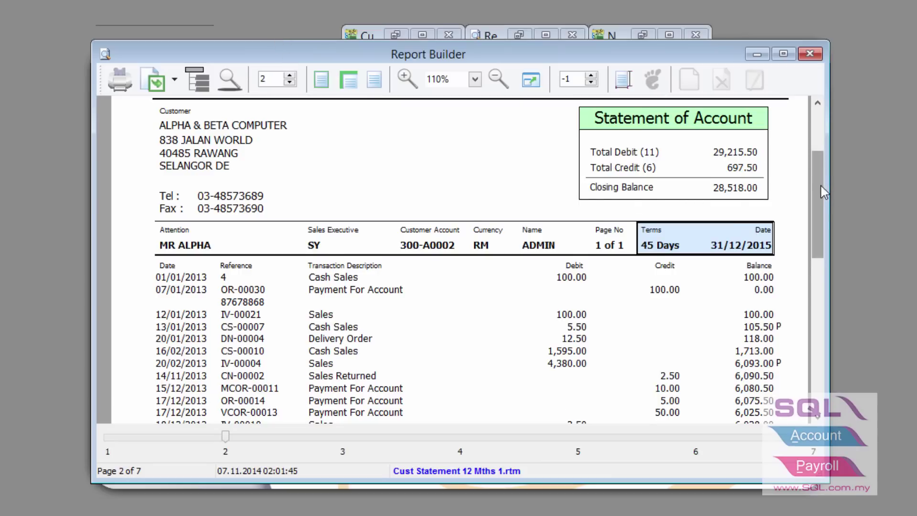
left_click_drag(820, 185, 839, 133)
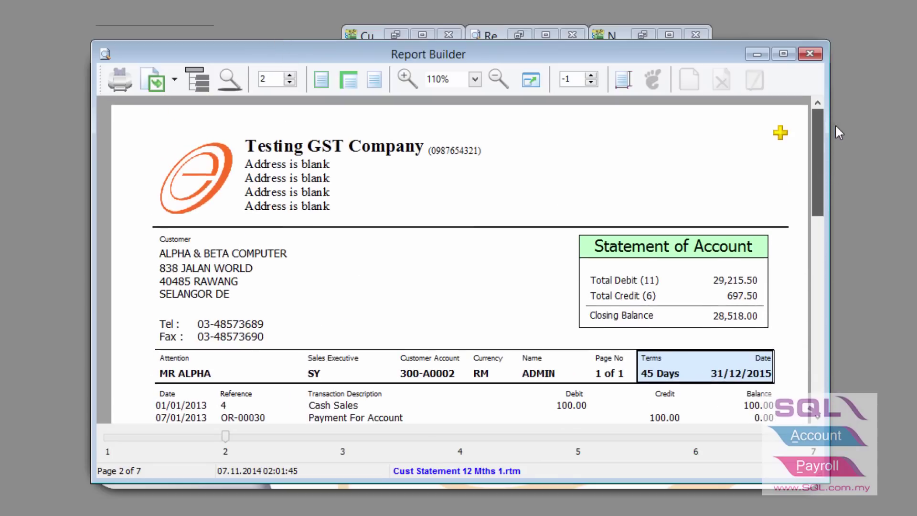
left_click(756, 53)
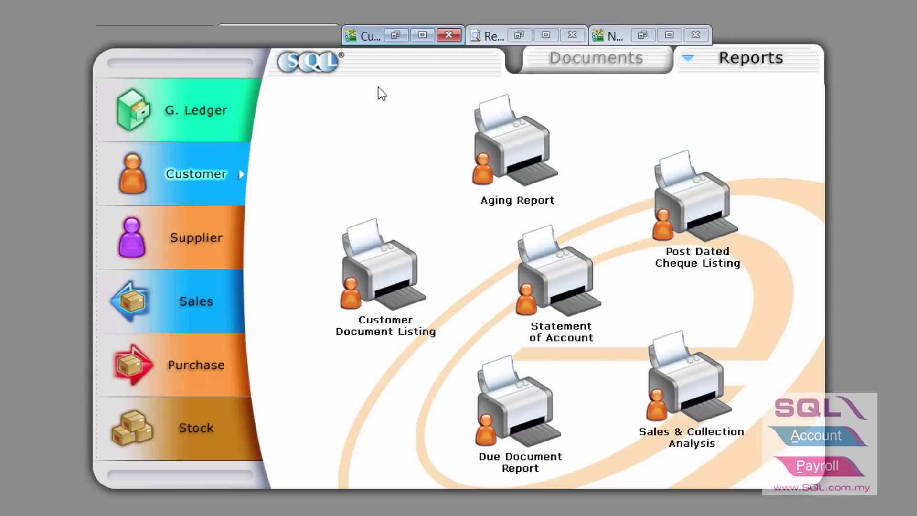
left_click(370, 44)
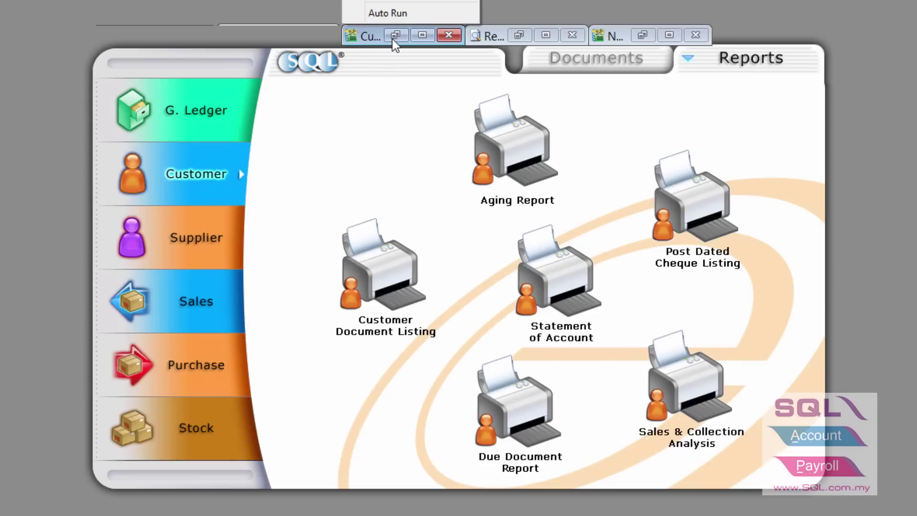
left_click(372, 53)
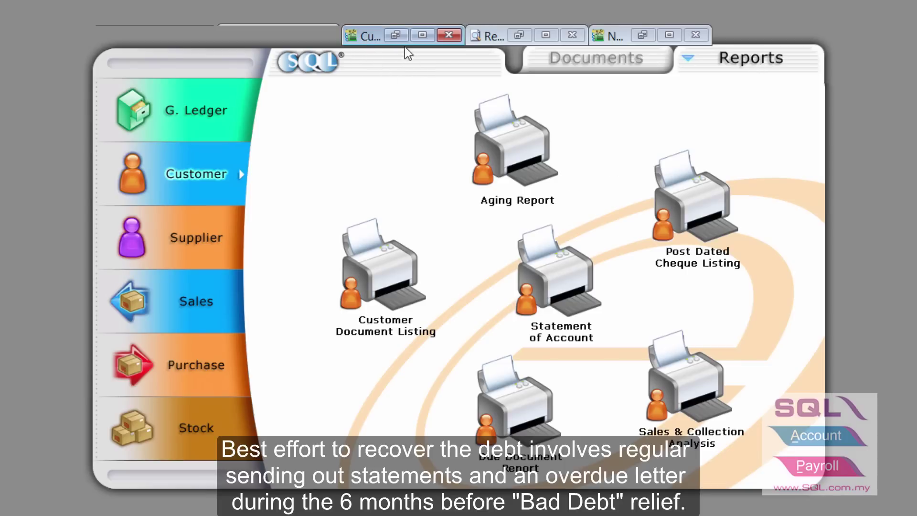
- Group the Customer Due Document Listing by Customer Name, apply it, and minimize the listing
left_click(395, 36)
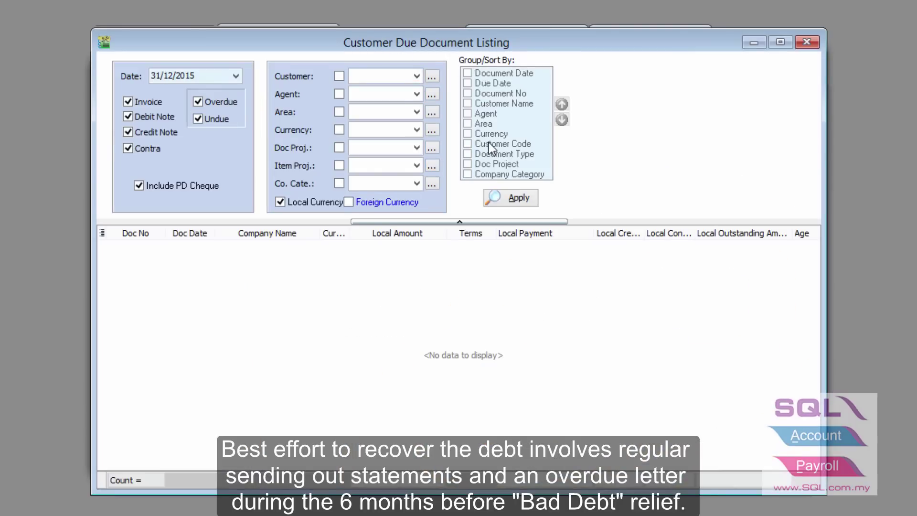
left_click(754, 42)
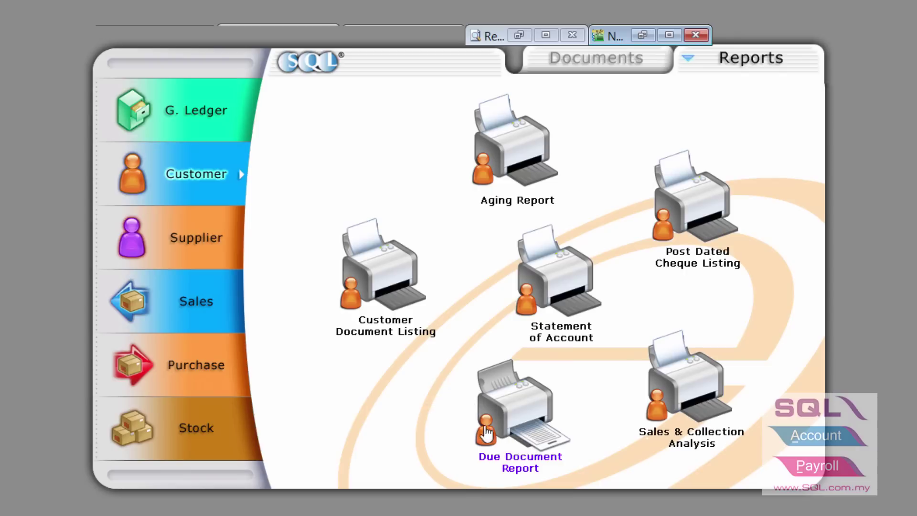
left_click(387, 38)
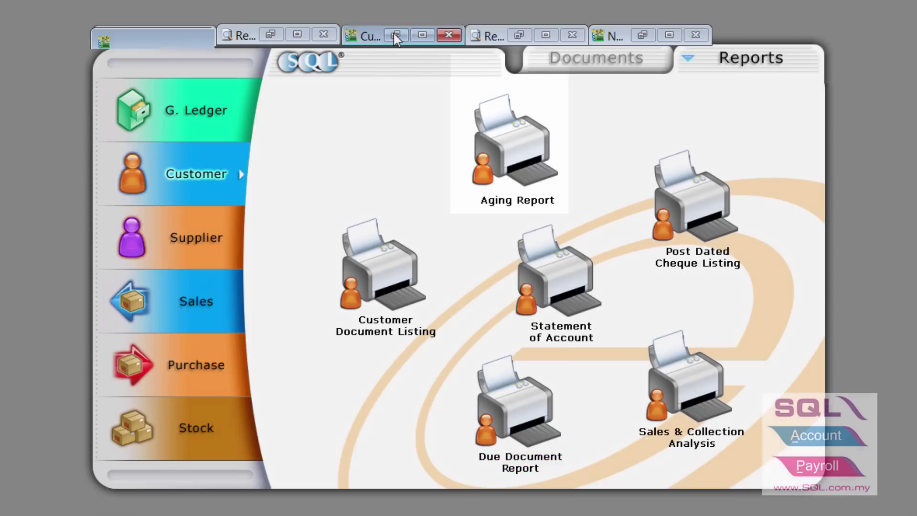
left_click(395, 35)
left_click(467, 104)
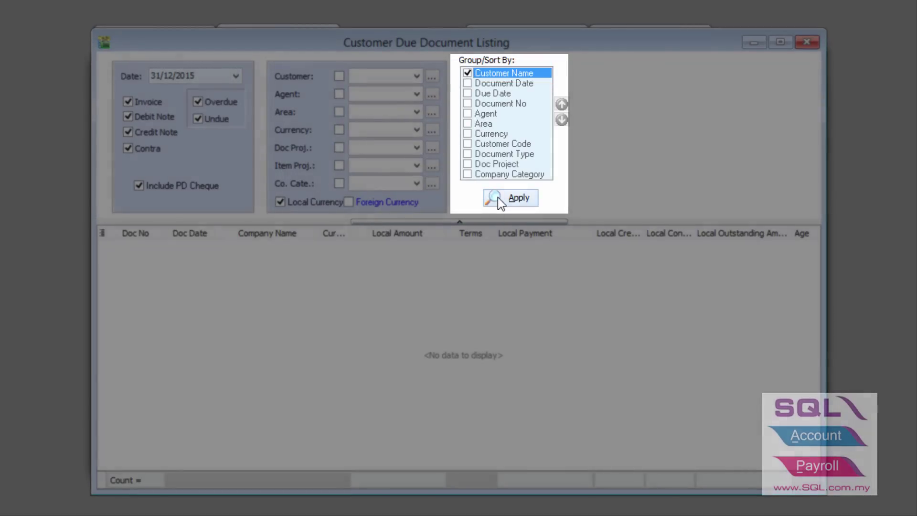
left_click(509, 202)
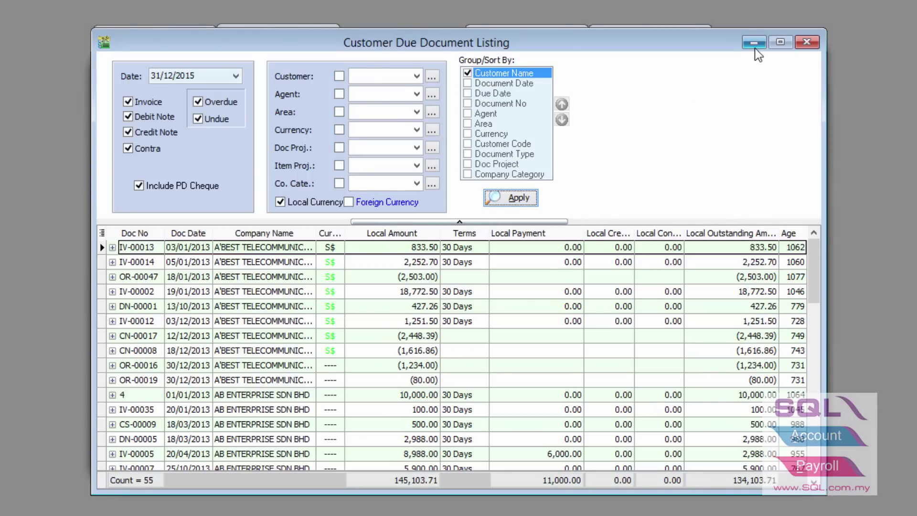
left_click(753, 43)
- Page through customers' overdue letters to check invoice ages, then minimize the preview
left_click(522, 37)
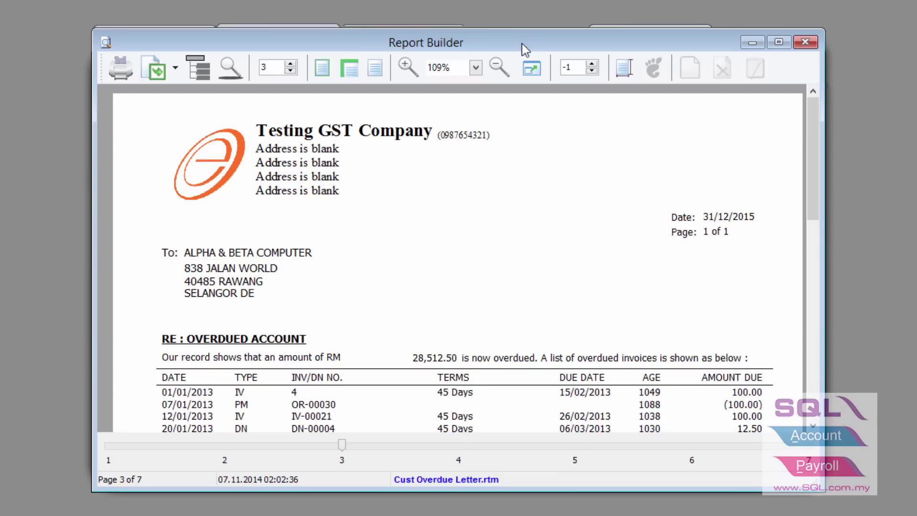
left_click_drag(811, 132, 800, 322)
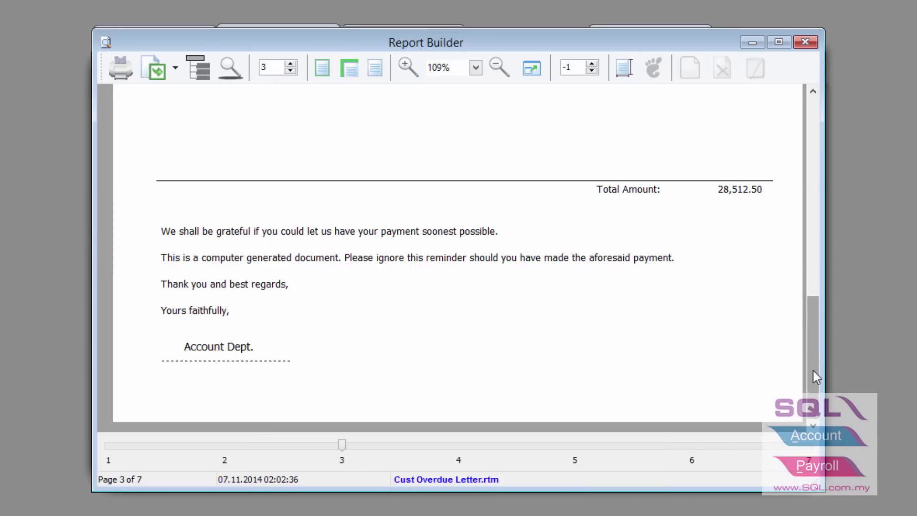
left_click_drag(814, 368, 831, 223)
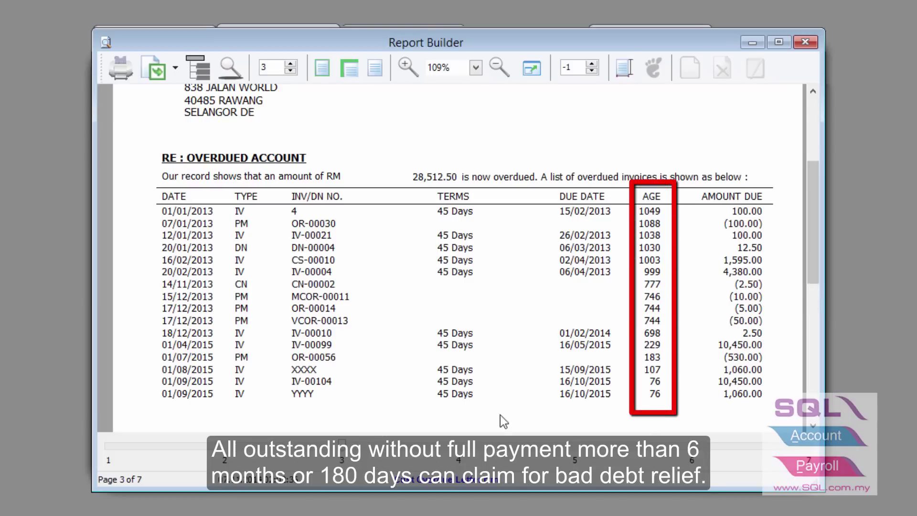
left_click(243, 454)
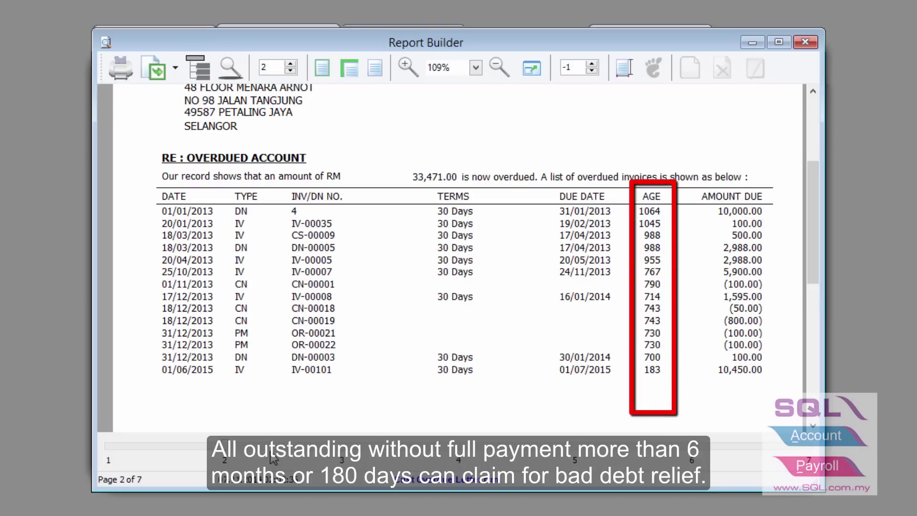
left_click(370, 453)
left_click(557, 452)
left_click(575, 446)
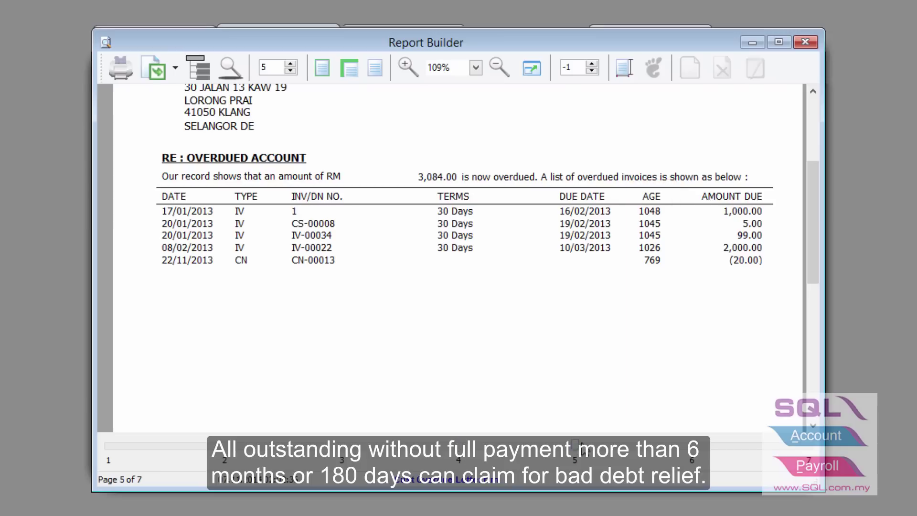
left_click_drag(813, 242, 807, 110)
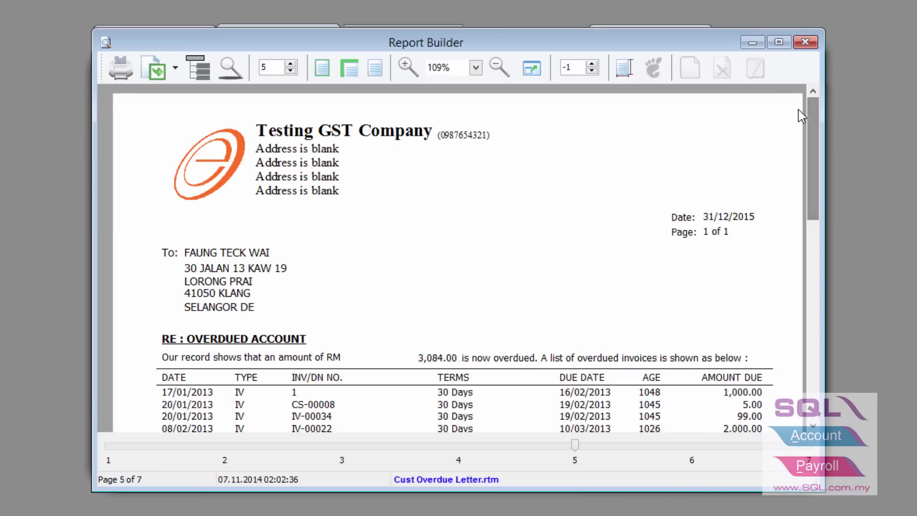
left_click(752, 42)
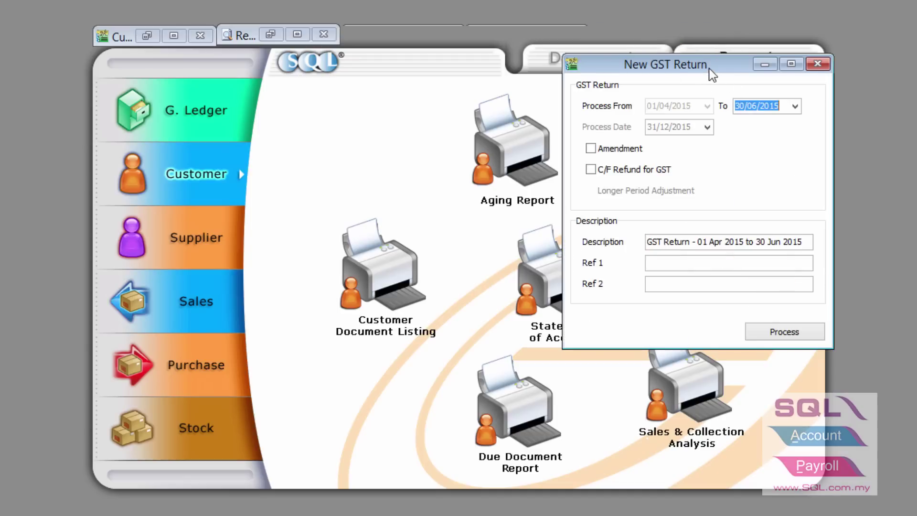
- Move the Apr–Jun 2015 GST return dialog aside and open the Sales invoice listing
left_click_drag(712, 74, 302, 83)
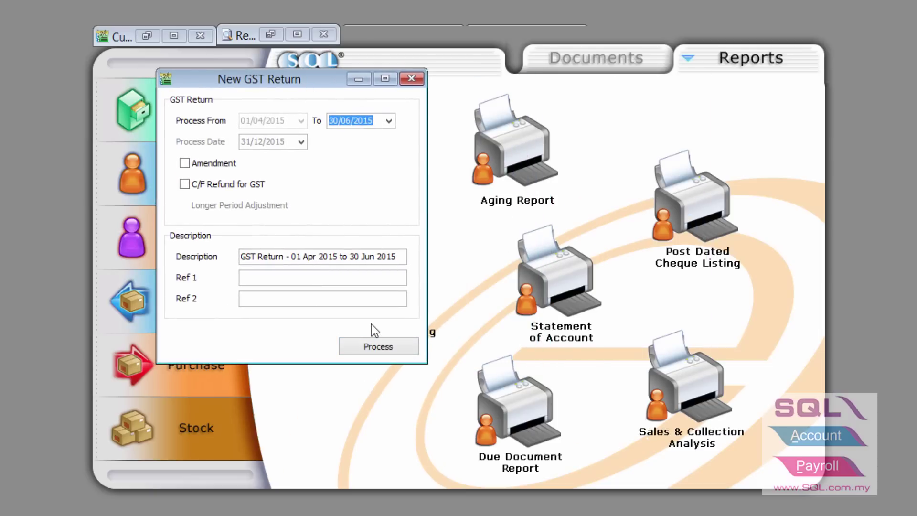
left_click(148, 298)
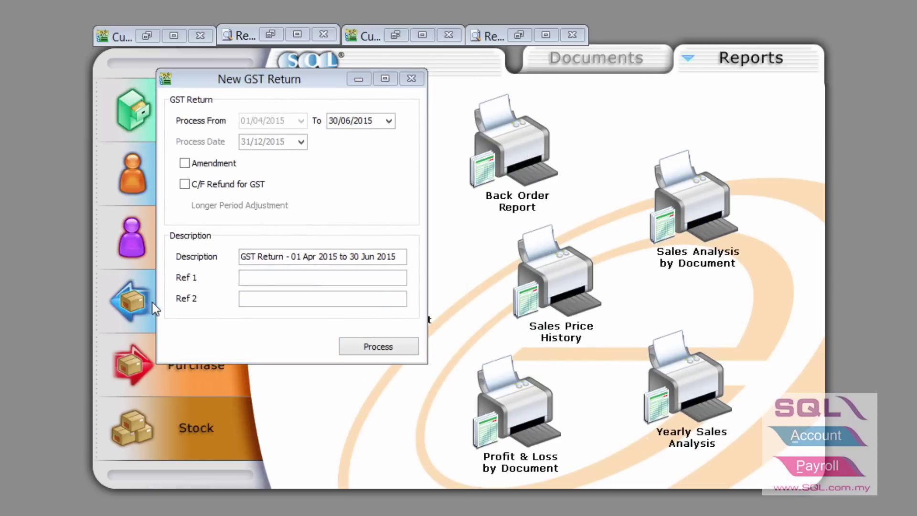
left_click(588, 56)
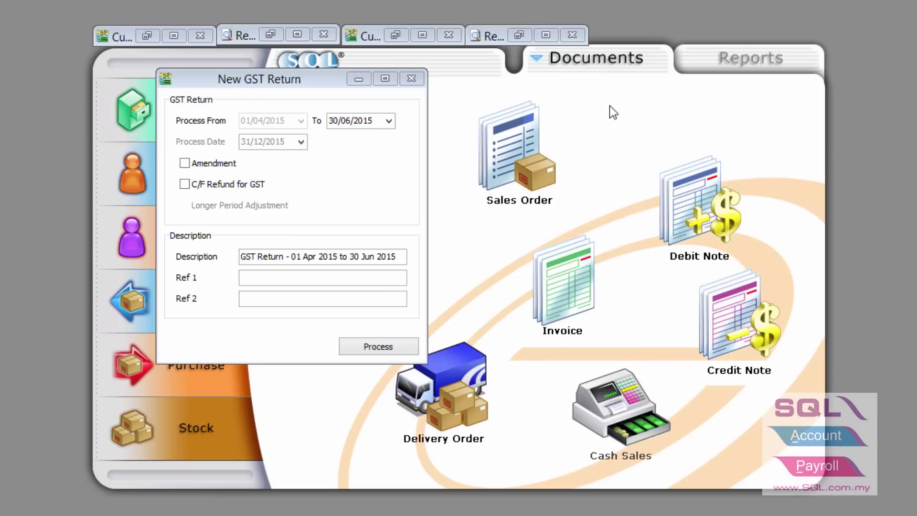
left_click(526, 290)
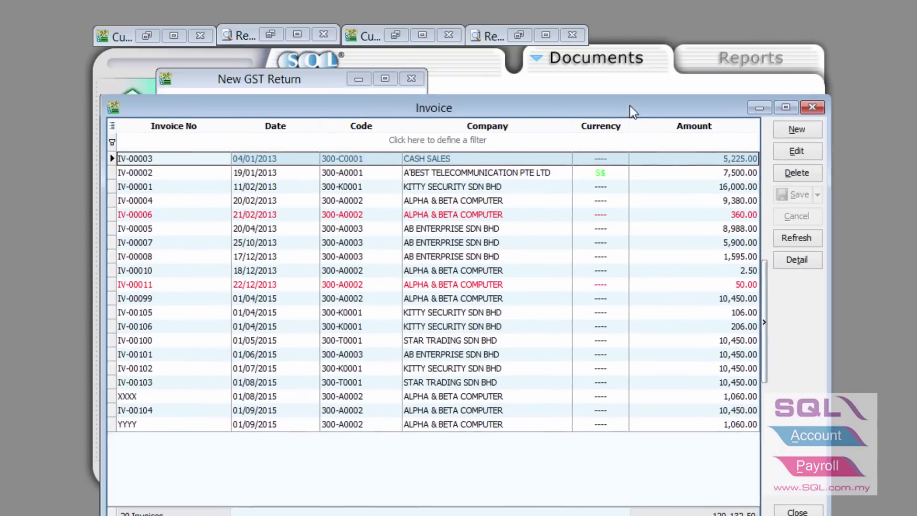
left_click_drag(633, 112, 618, 63)
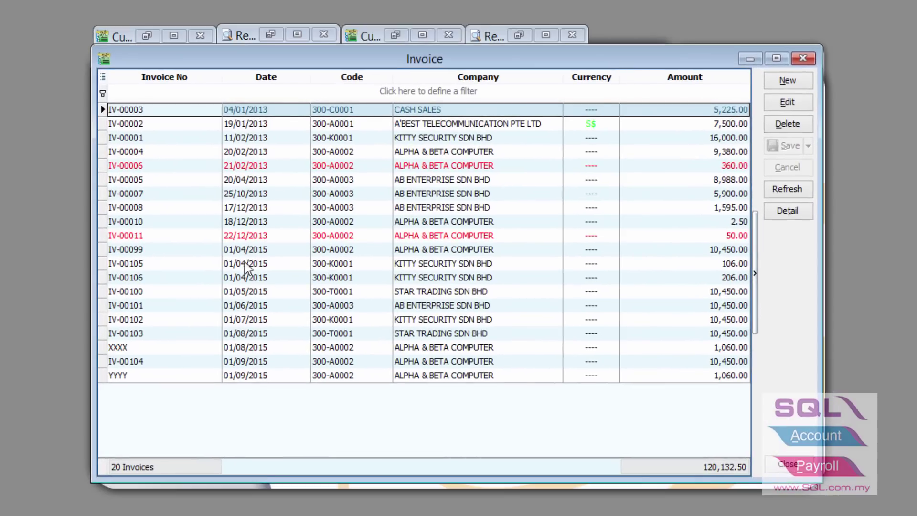
left_click(250, 249)
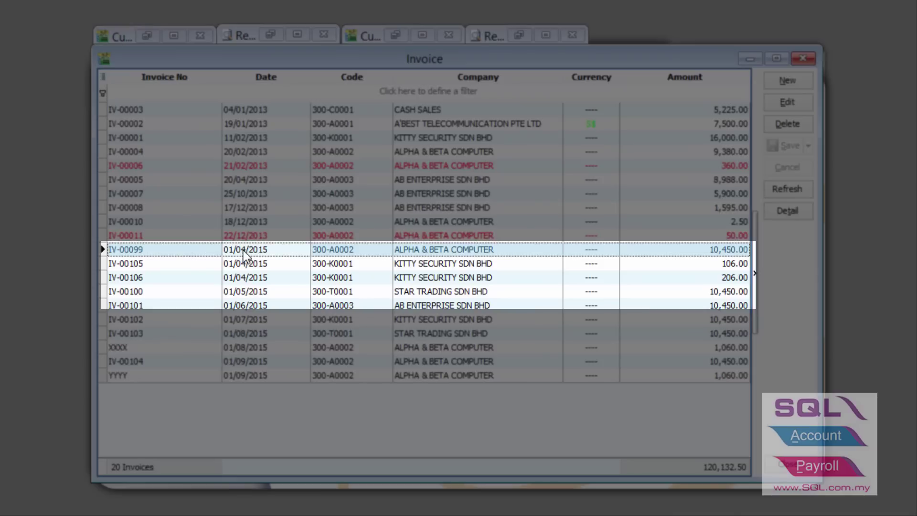
left_click(246, 260)
left_click(247, 277)
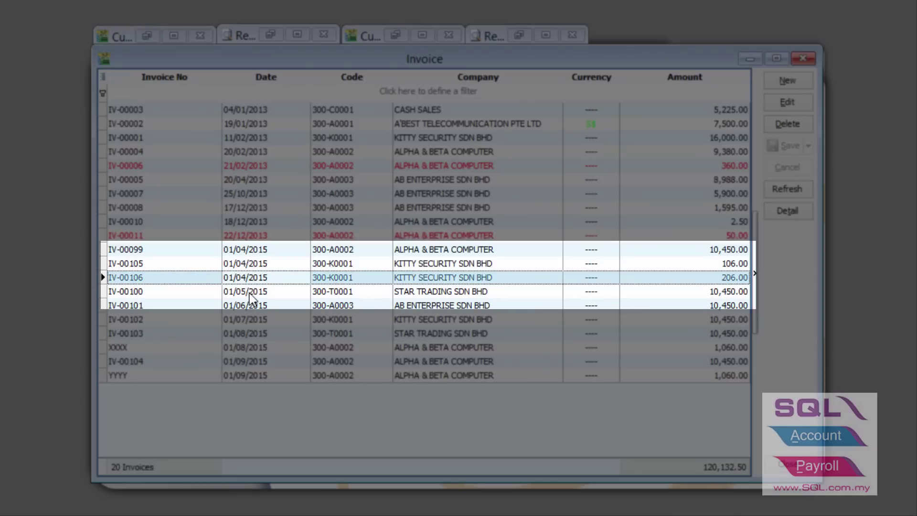
left_click(248, 291)
left_click(248, 305)
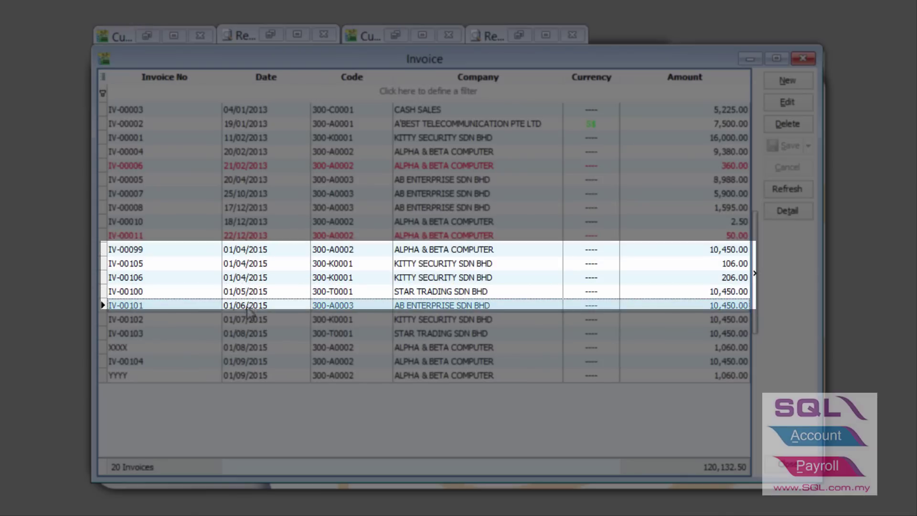
left_click(260, 256)
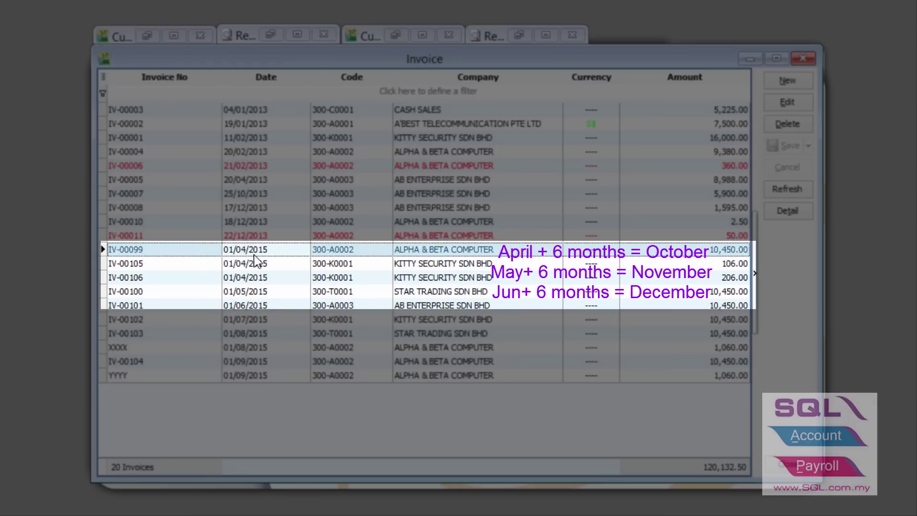
left_click(258, 293)
left_click(254, 307)
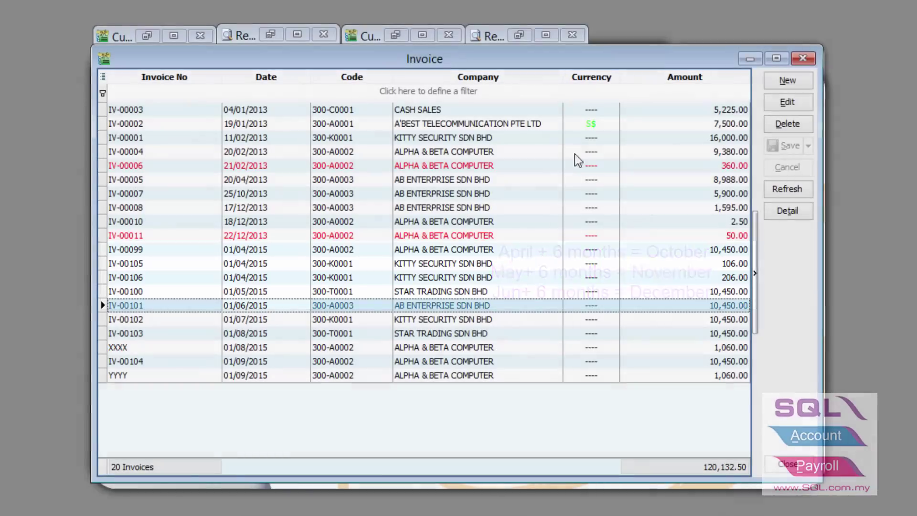
- Process the 01/04/2015–30/06/2015 GST return, giving 215.66 payable
left_click(755, 59)
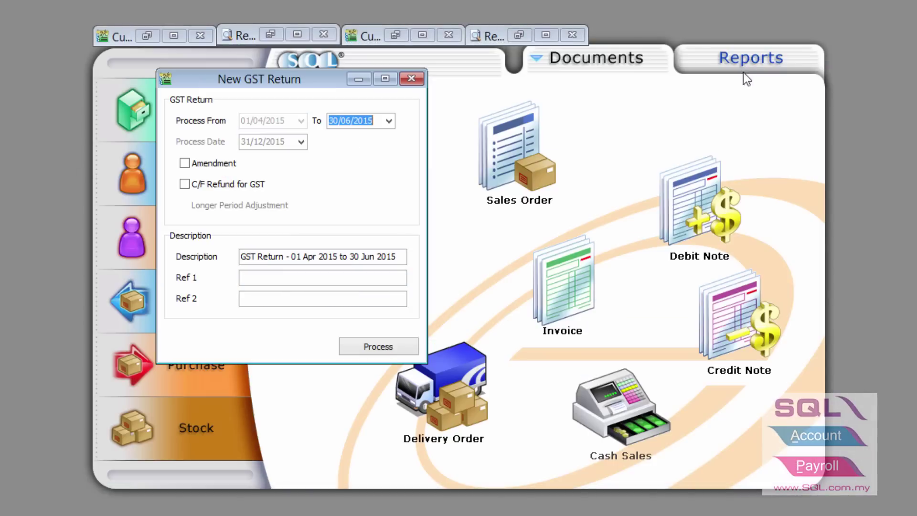
left_click(370, 347)
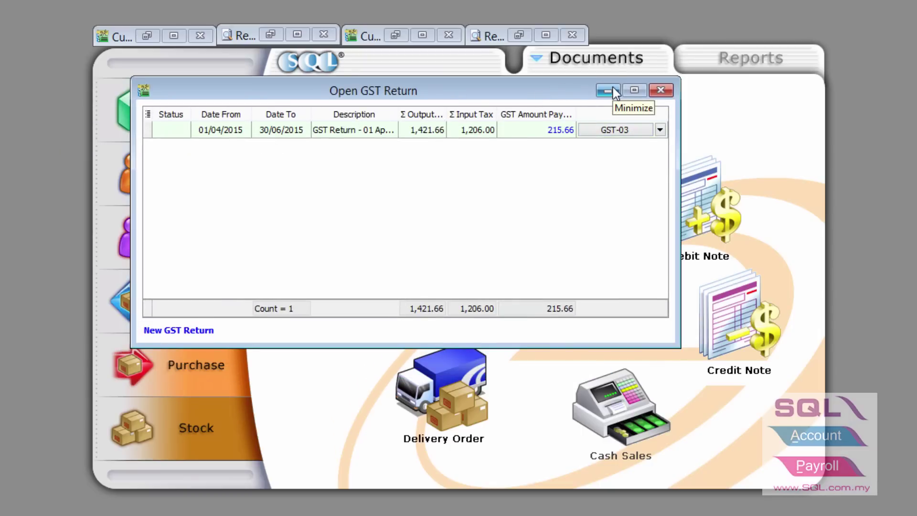
- Process the 01/07/2015–30/09/2015 GST return with 564.00 payable, then close the return list
left_click(664, 89)
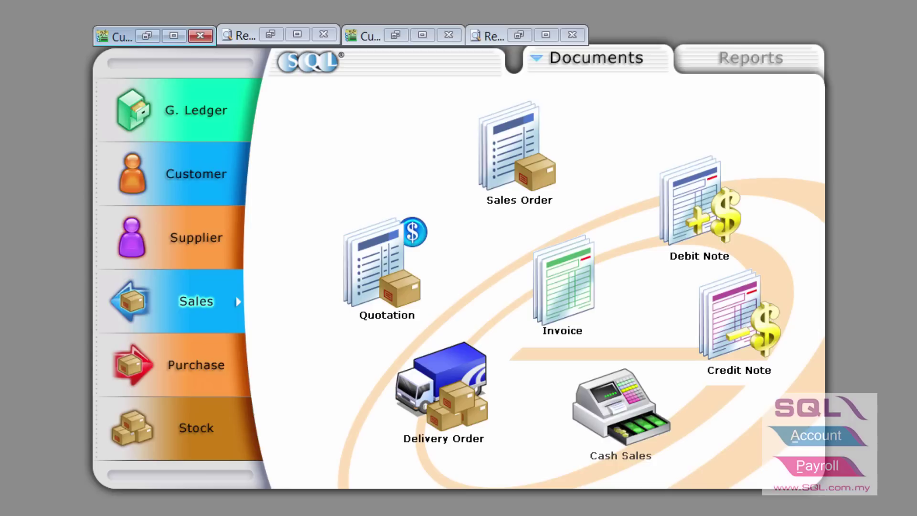
left_click(48, 2)
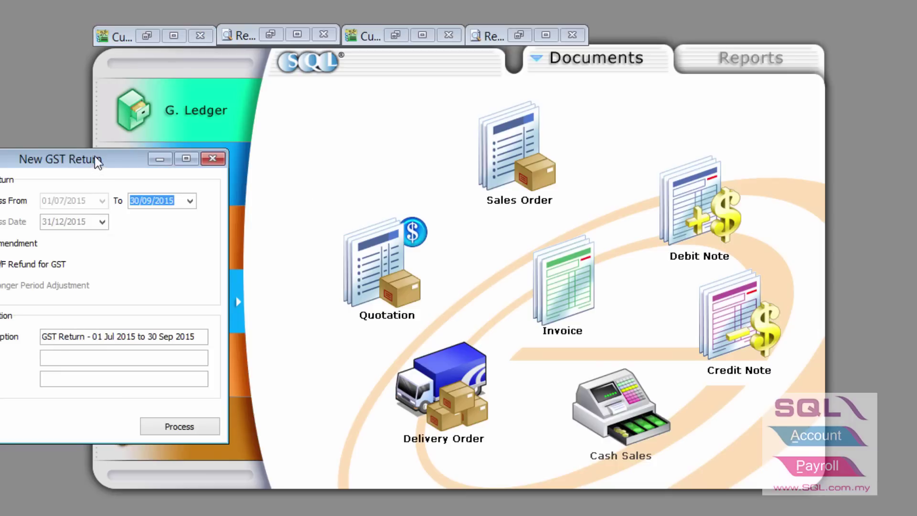
left_click_drag(95, 156, 385, 121)
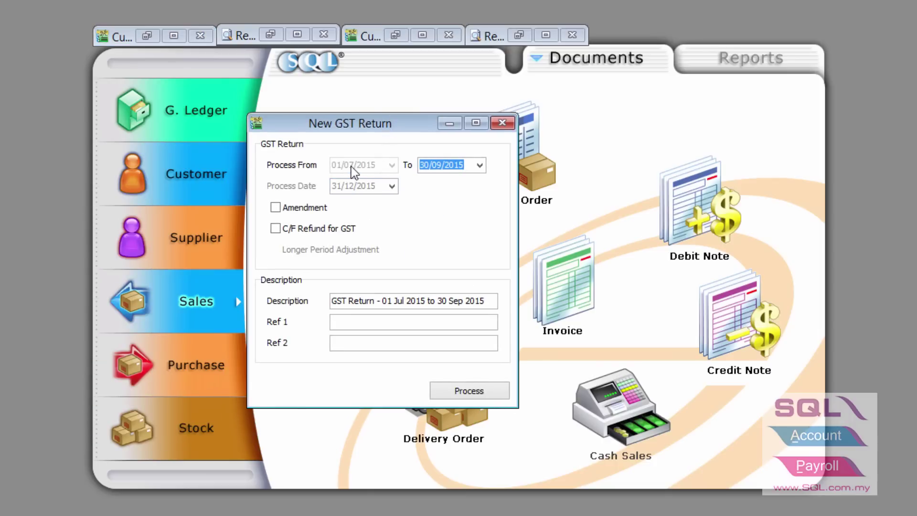
left_click(471, 389)
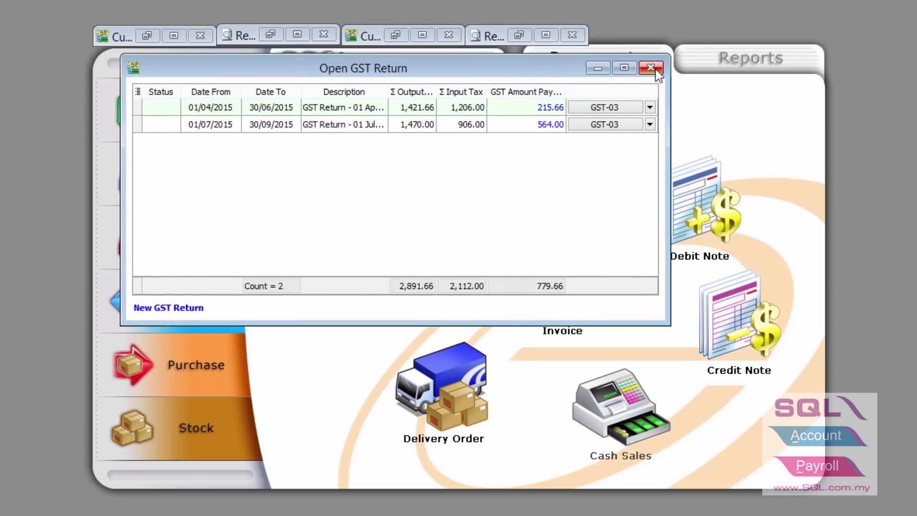
left_click(655, 69)
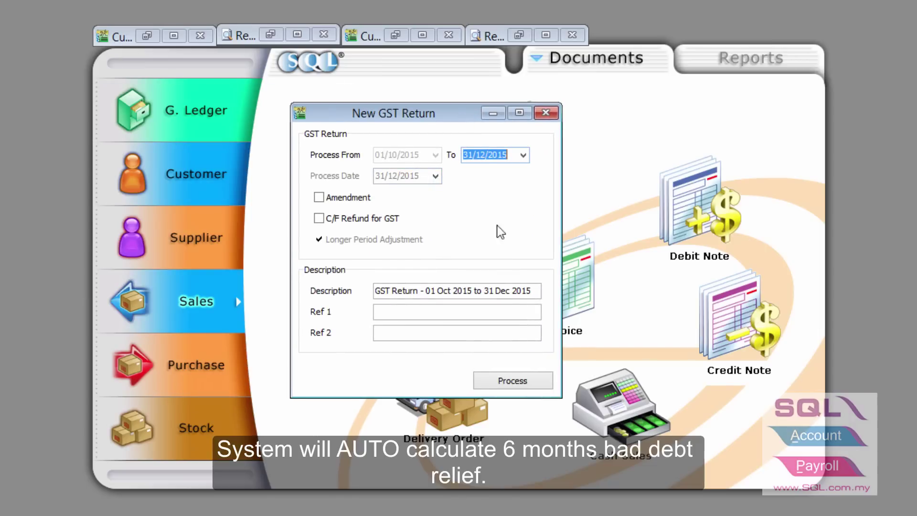
- Process the Oct–Dec 2015 return and review bad debt invoices IV-00099, IV-00100 and IV-00101
left_click(496, 380)
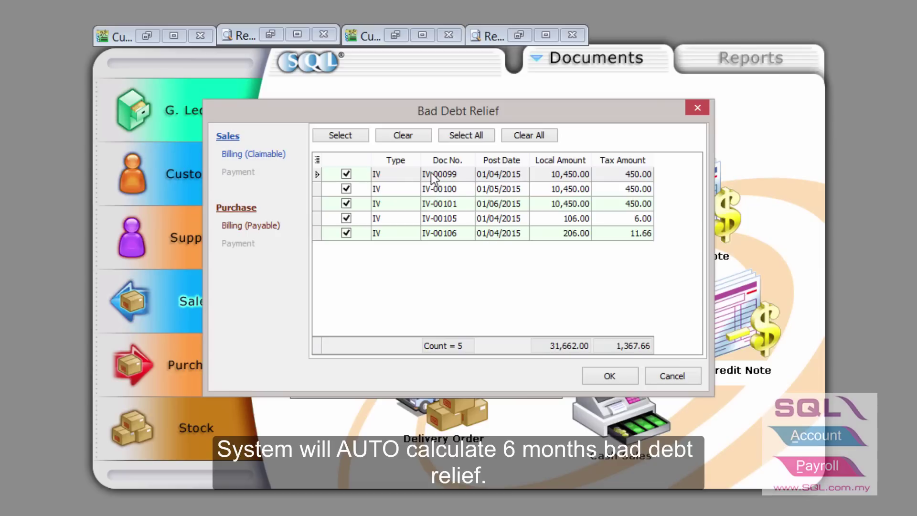
left_click(498, 176)
left_click(499, 190)
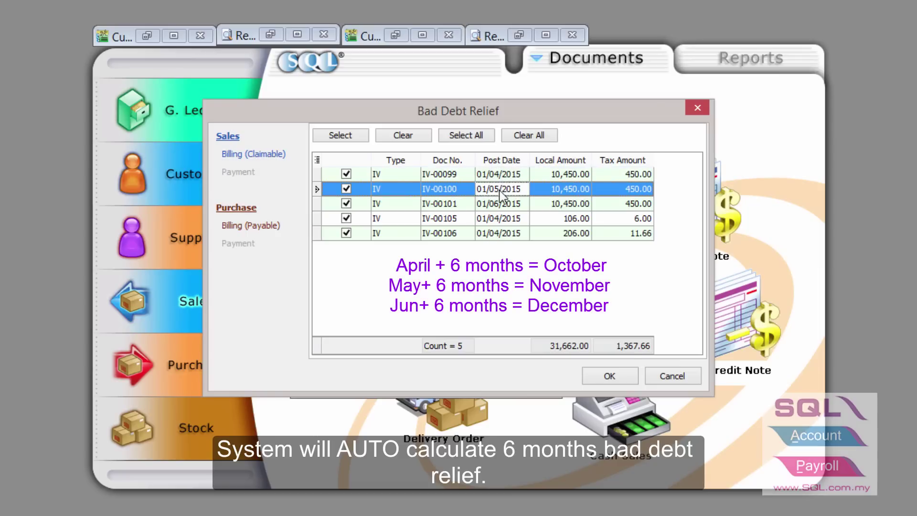
left_click(495, 206)
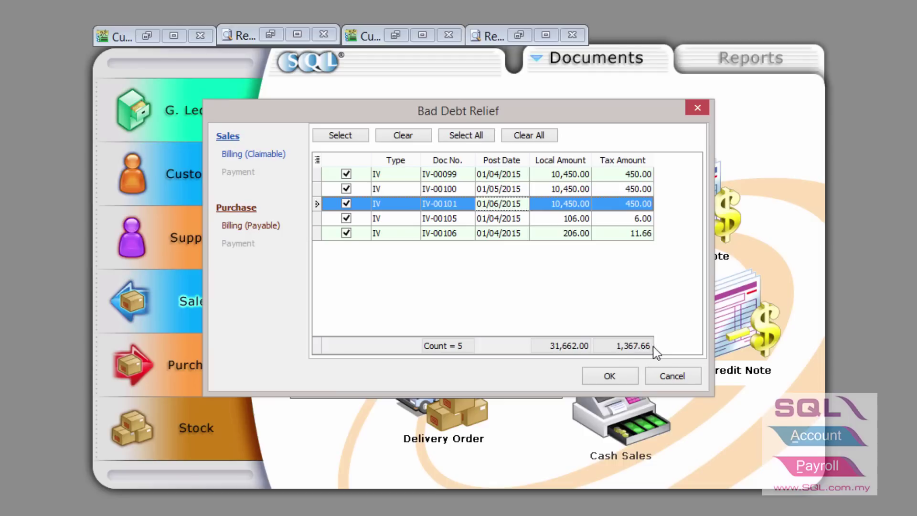
- Compare claimable sales invoices against payable purchase invoices PI-00029 to PI-00031 (1,200.00 tax)
left_click(264, 226)
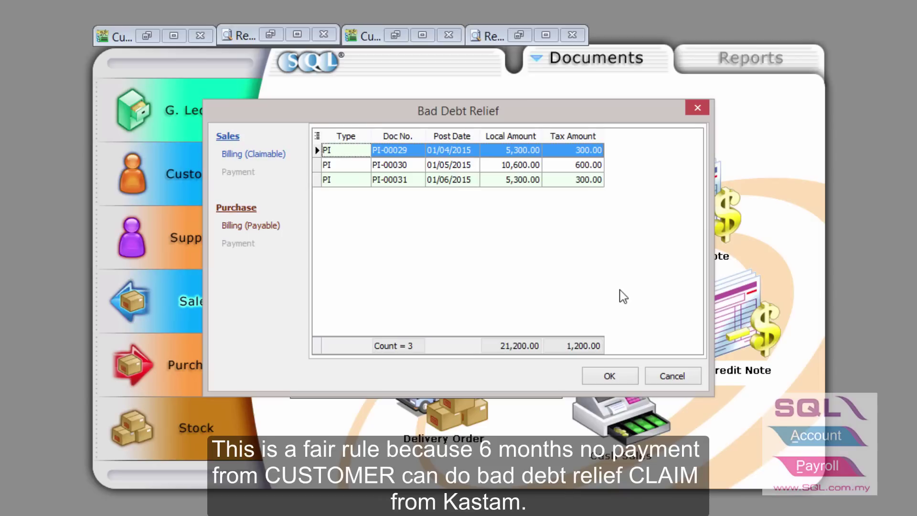
left_click(267, 155)
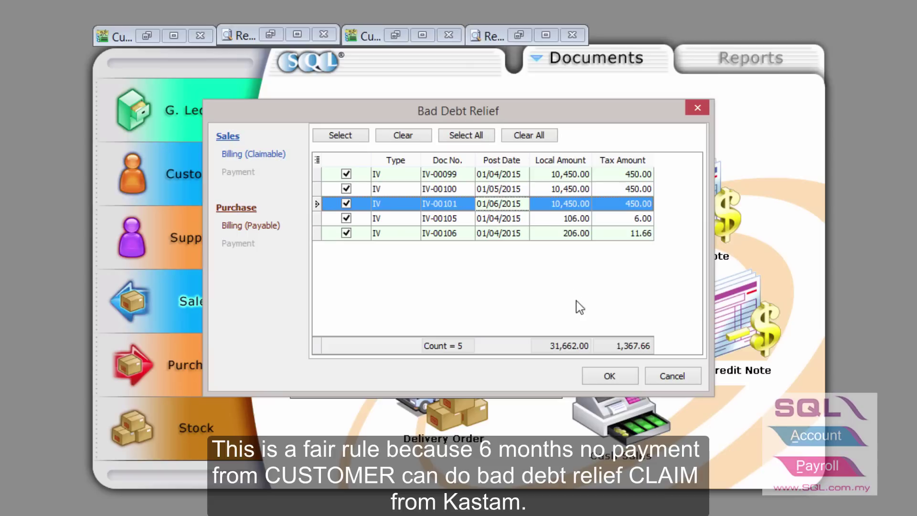
left_click(267, 227)
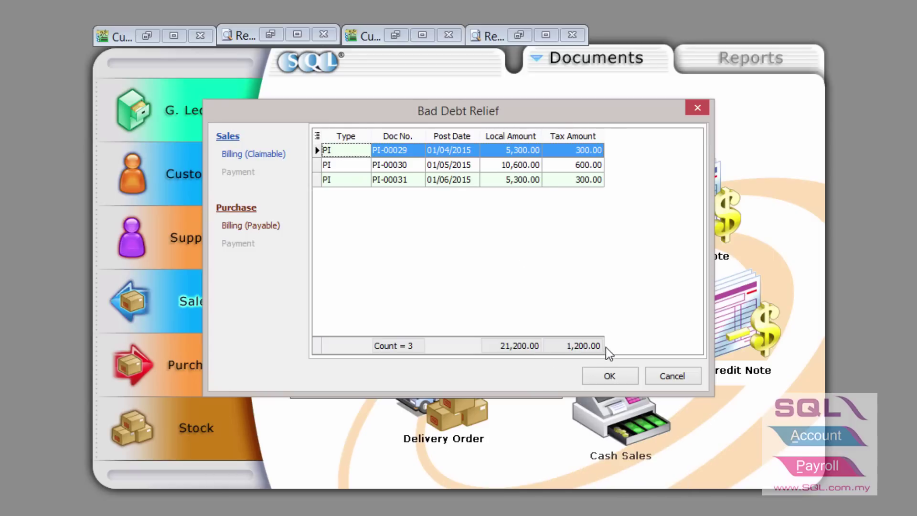
left_click(276, 156)
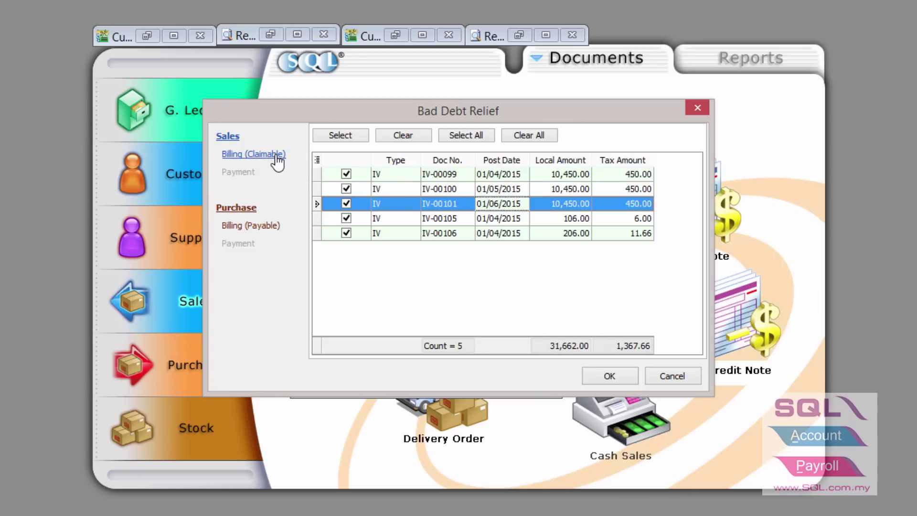
left_click(276, 226)
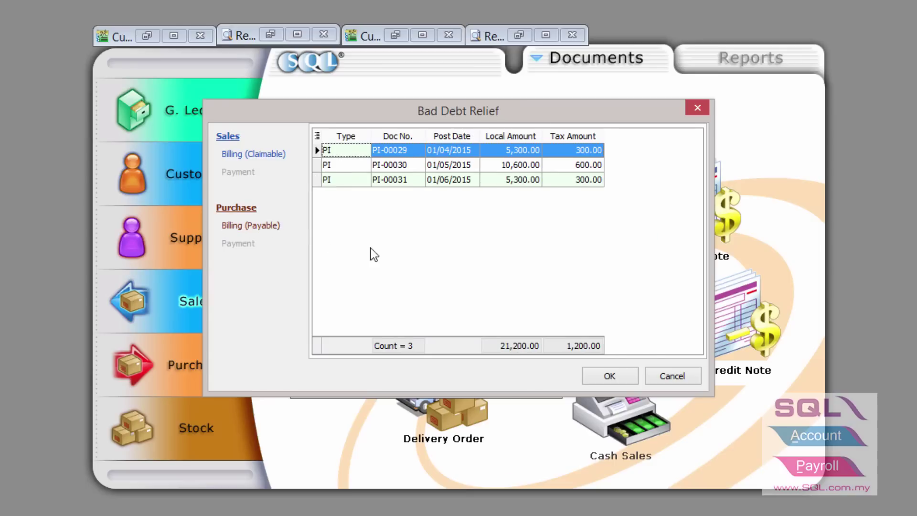
- Accept the bad debt relief and open the GST-03 form for the Oct–Dec 2015 return
left_click(610, 376)
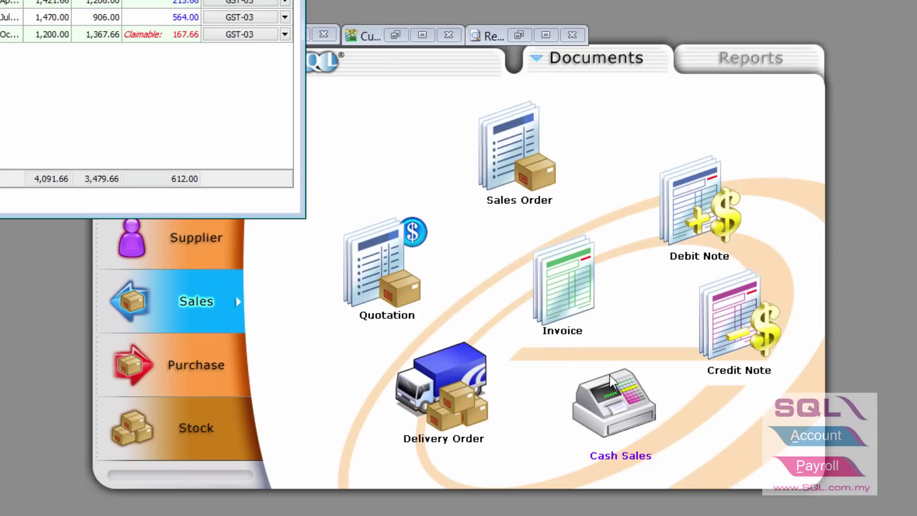
left_click_drag(334, 5, 531, 100)
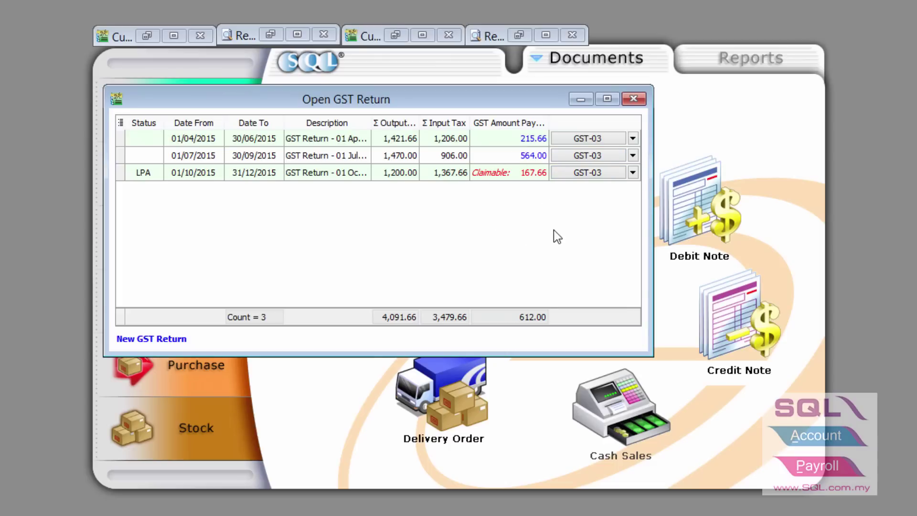
left_click(576, 173)
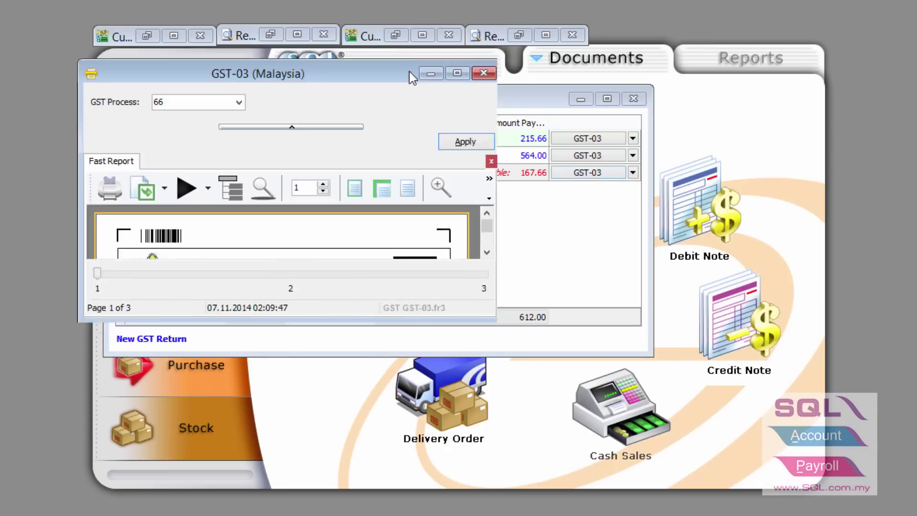
- Enlarge the GST-03 preview to nearly full screen, hide the GST Process panel and scroll to page 2
left_click_drag(411, 54, 403, 55)
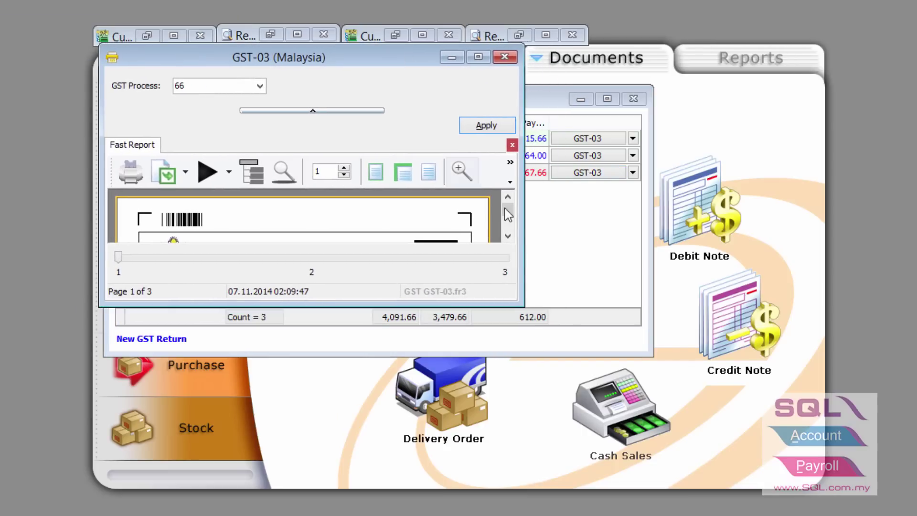
left_click_drag(518, 301, 821, 495)
left_click(496, 111)
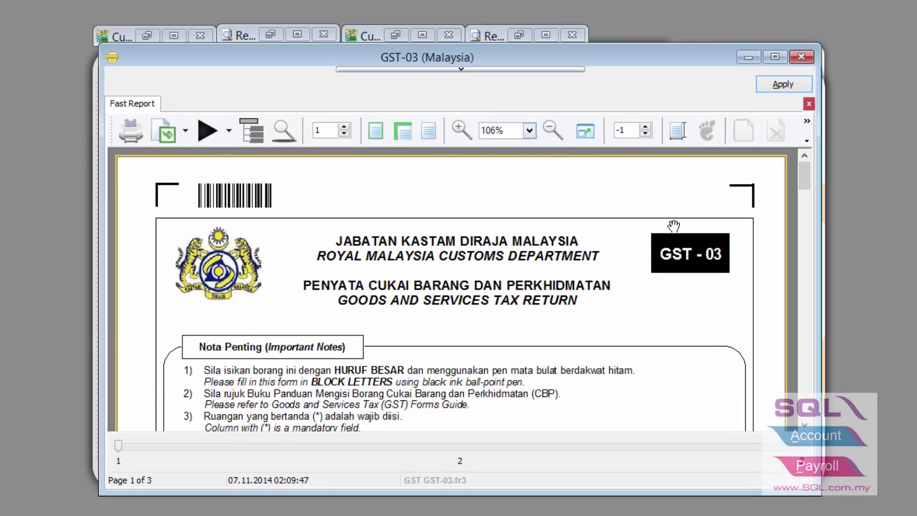
scroll(804, 195, "down", 1)
left_click_drag(803, 195, 803, 276)
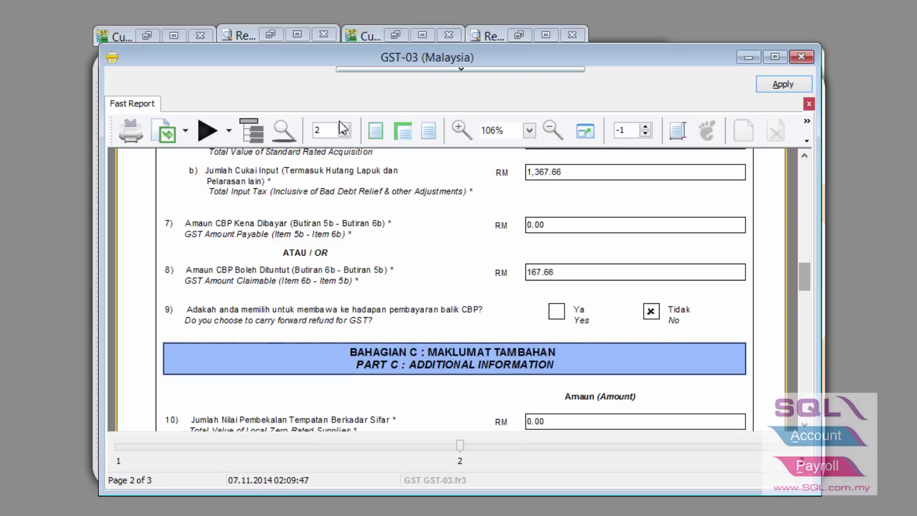
- Zoom in and centre items 7–9, showing 1,367.66 input tax and 167.66 claimable at item 8
left_click(462, 141)
scroll(480, 323, "down", 5)
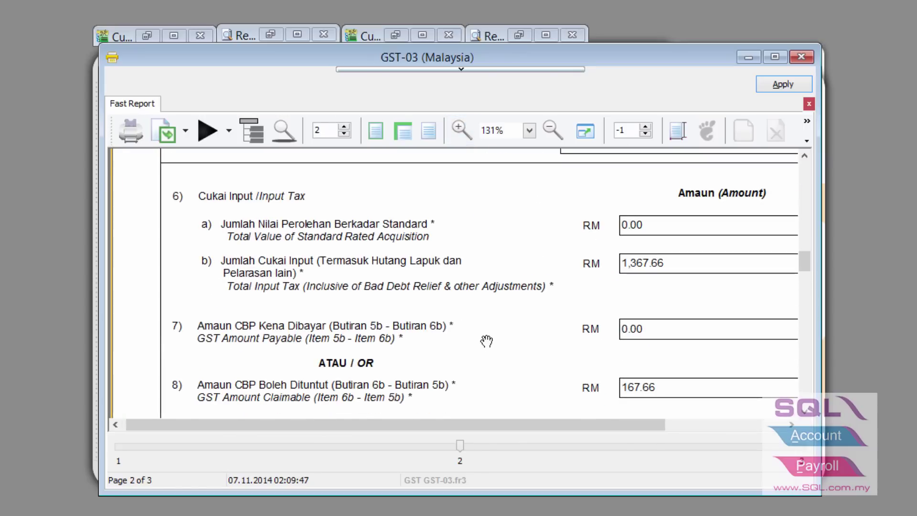
left_click_drag(491, 337, 475, 314)
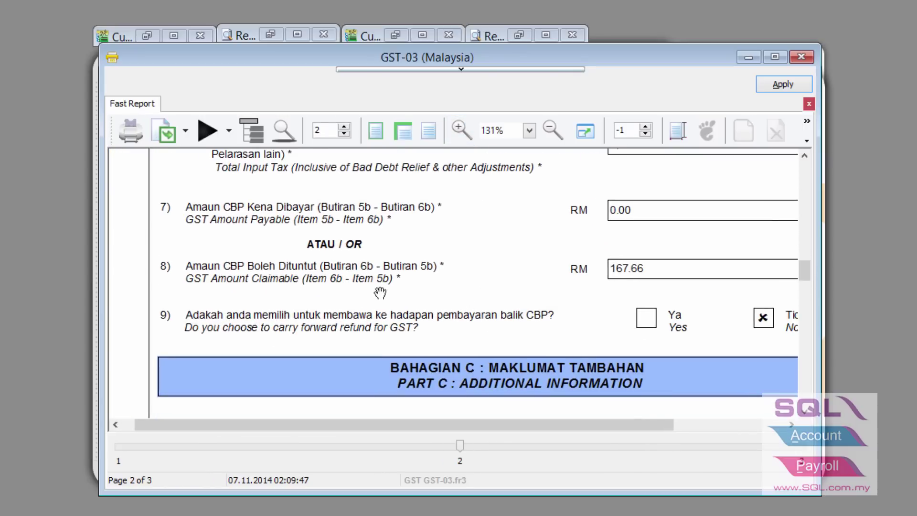
left_click_drag(662, 315, 598, 267)
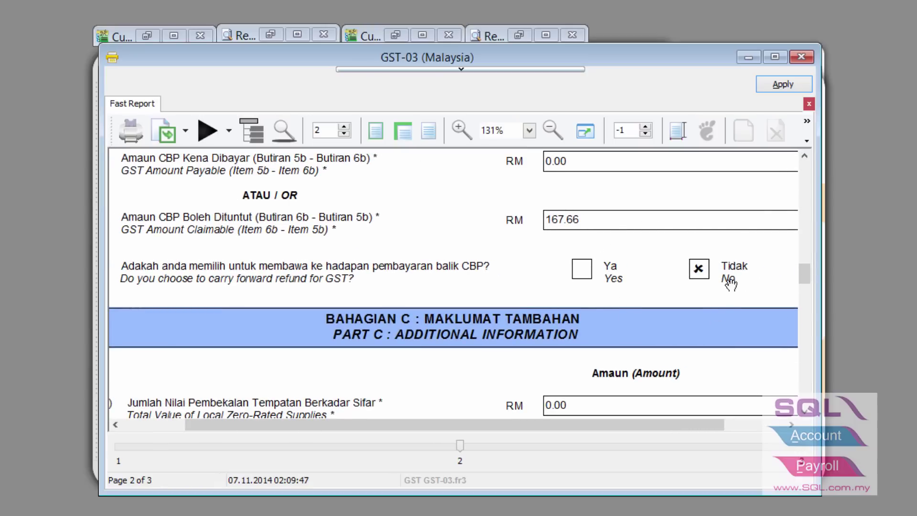
left_click_drag(524, 308, 605, 298)
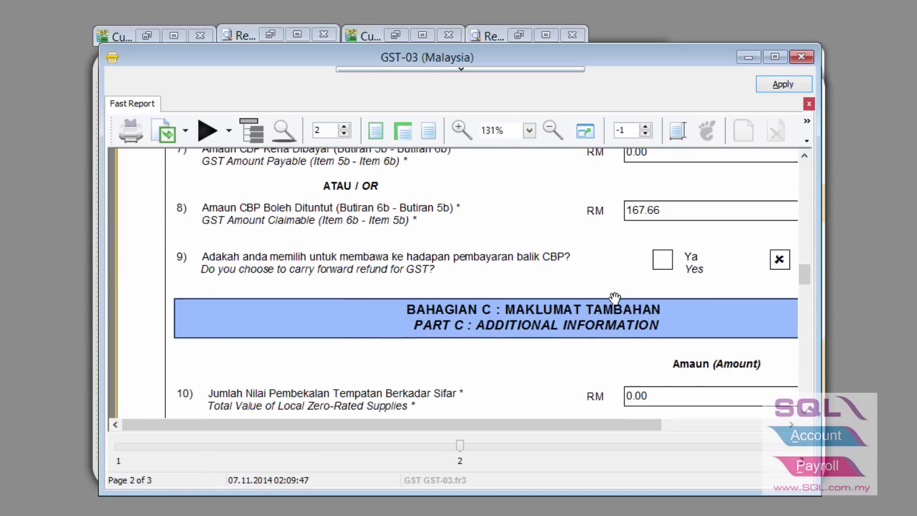
left_click_drag(554, 285, 550, 304)
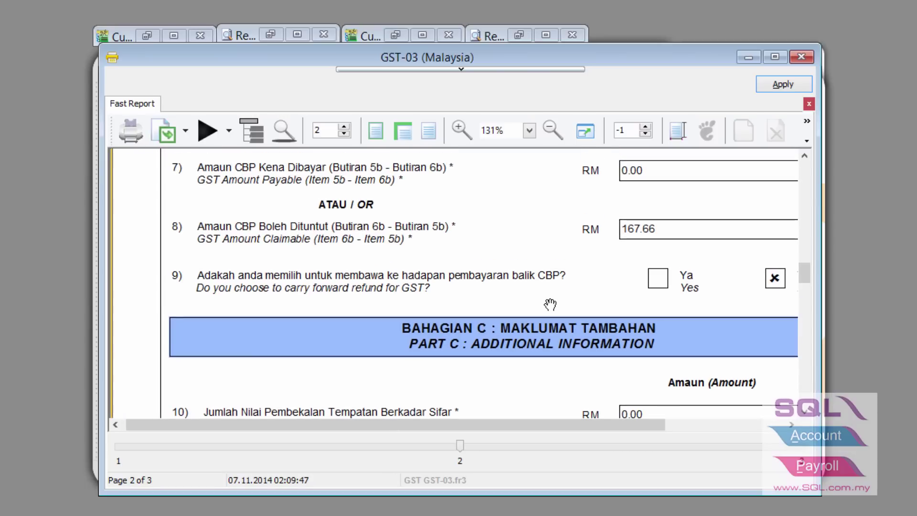